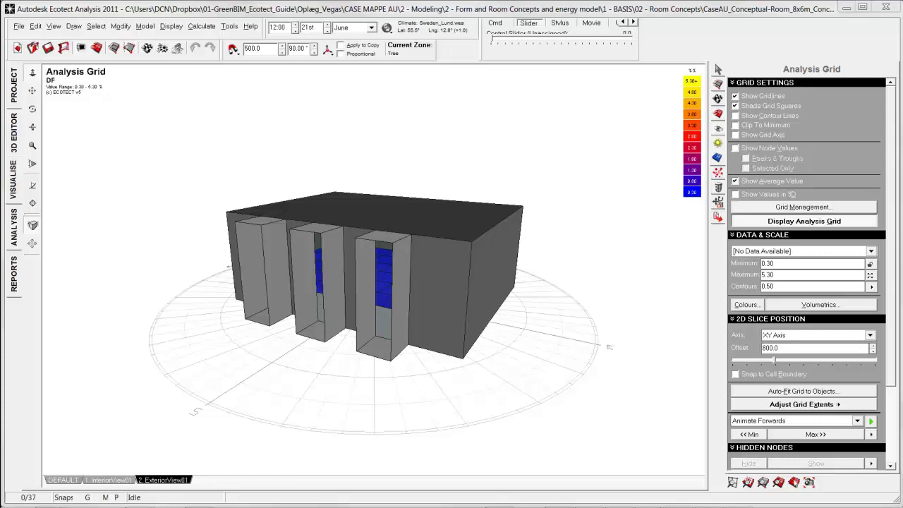
# - Bring the three-bay window concept to the front
pyautogui.moveTo(81, 470)
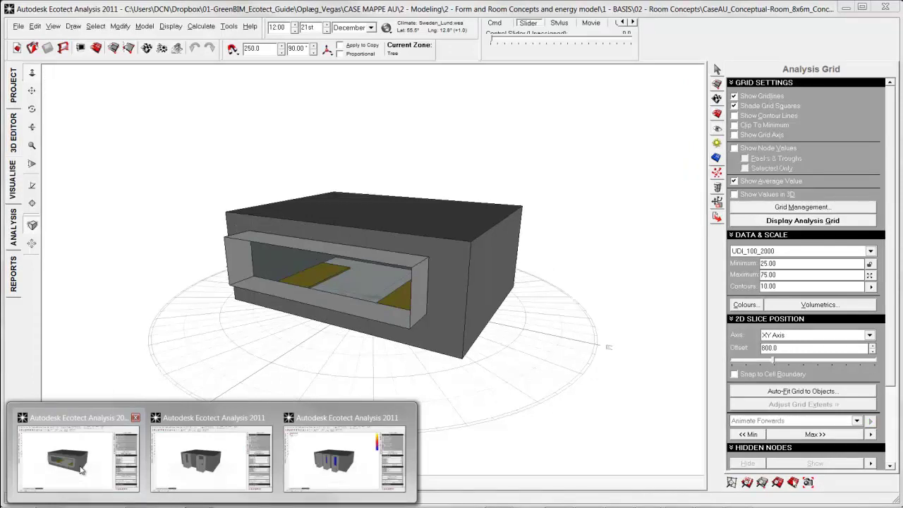
pyautogui.moveTo(201, 467)
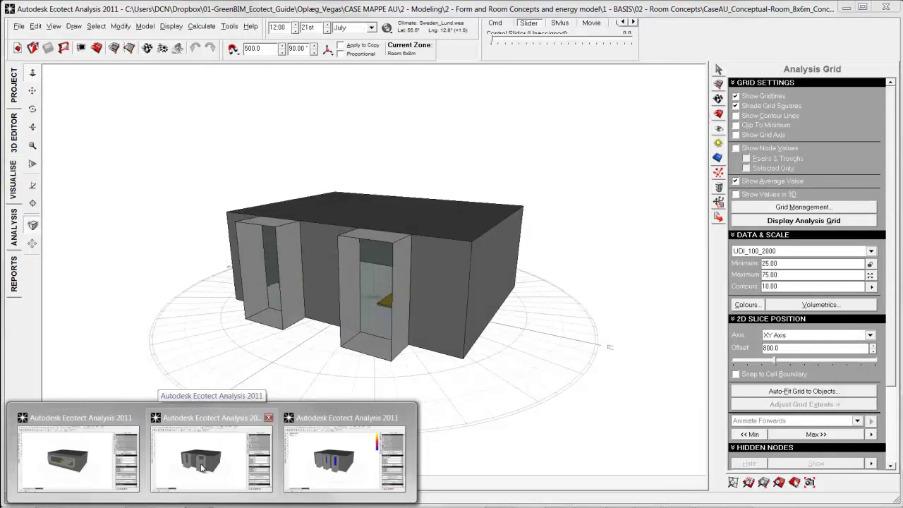
pyautogui.moveTo(328, 471)
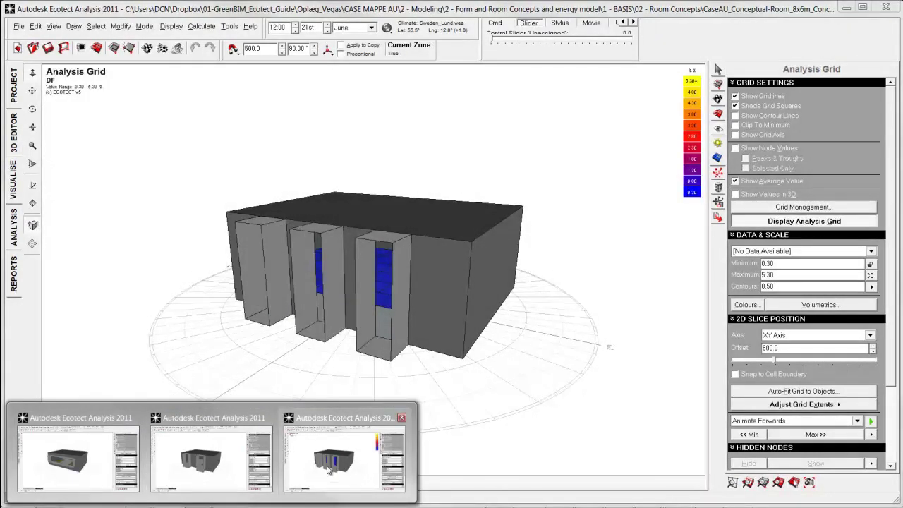
pyautogui.click(328, 471)
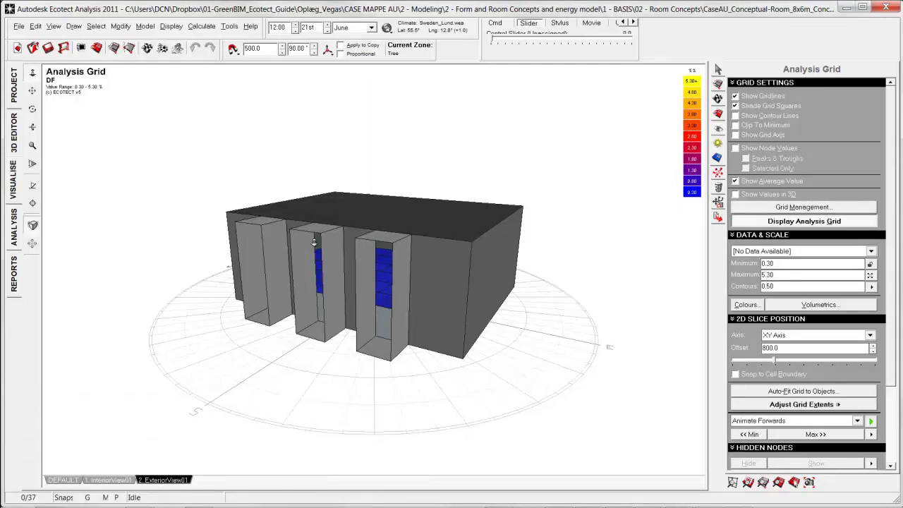
# - In plan view, auto-fit the analysis grid to the room zone with 250 inset and 1000 cells
pyautogui.click(13, 131)
pyautogui.press('2')
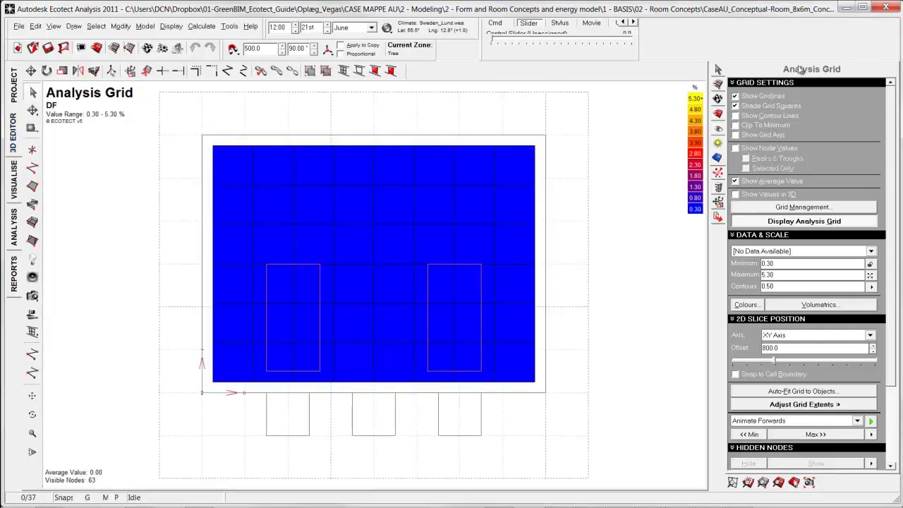
pyautogui.click(546, 272)
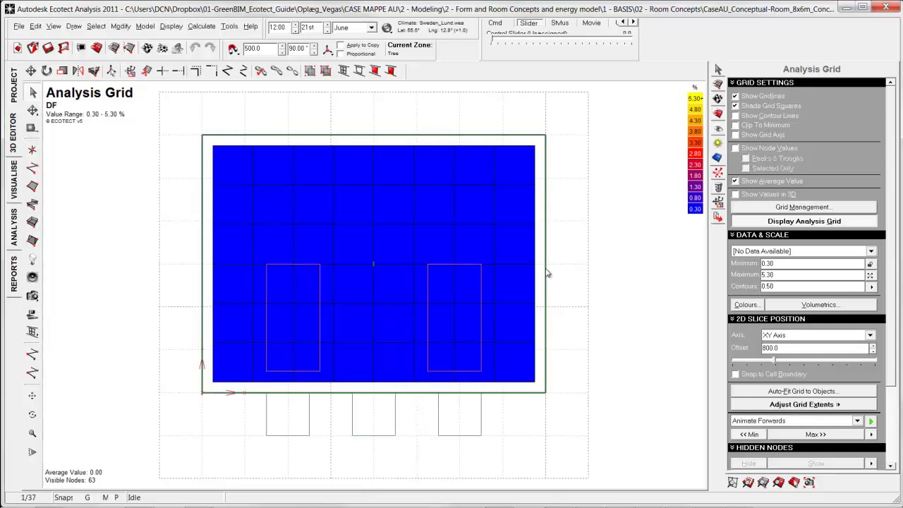
pyautogui.click(806, 393)
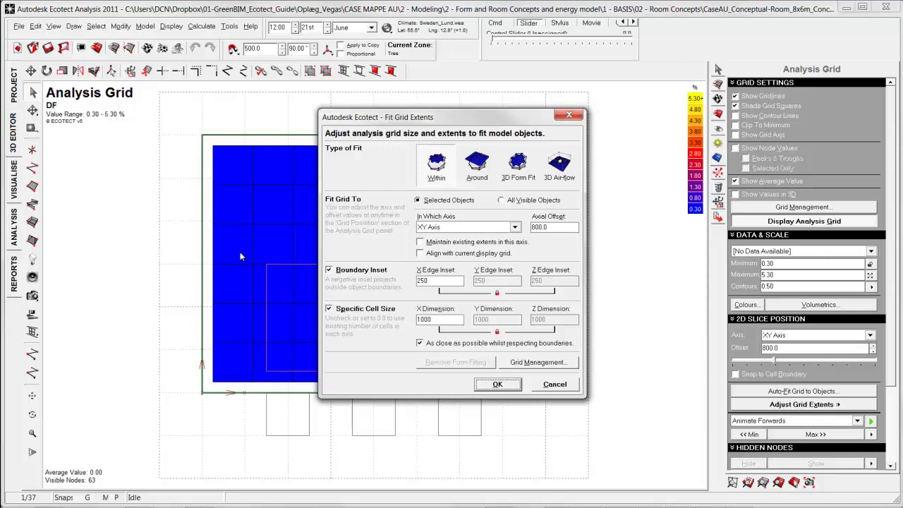
pyautogui.click(498, 385)
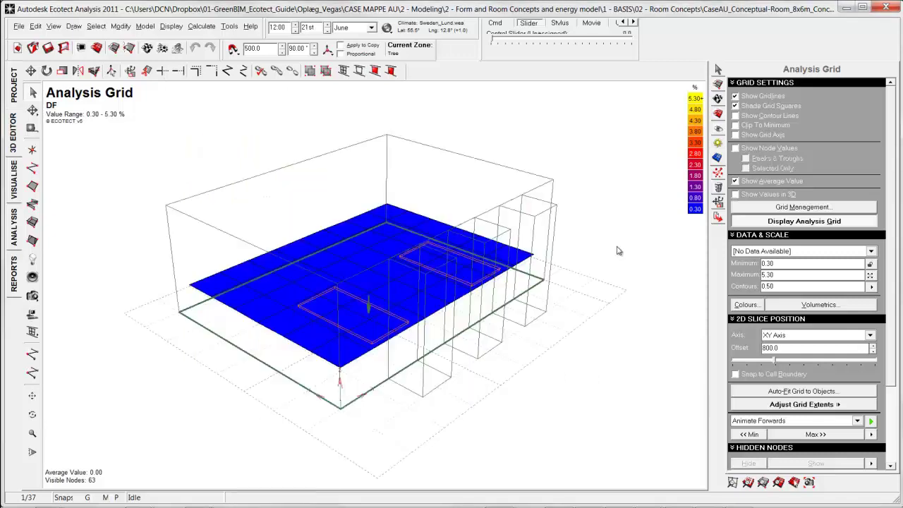
# - Start a Radiance/DAYSIM export from Lighting Analysis, skipping the wizard to its summary
pyautogui.click(203, 26)
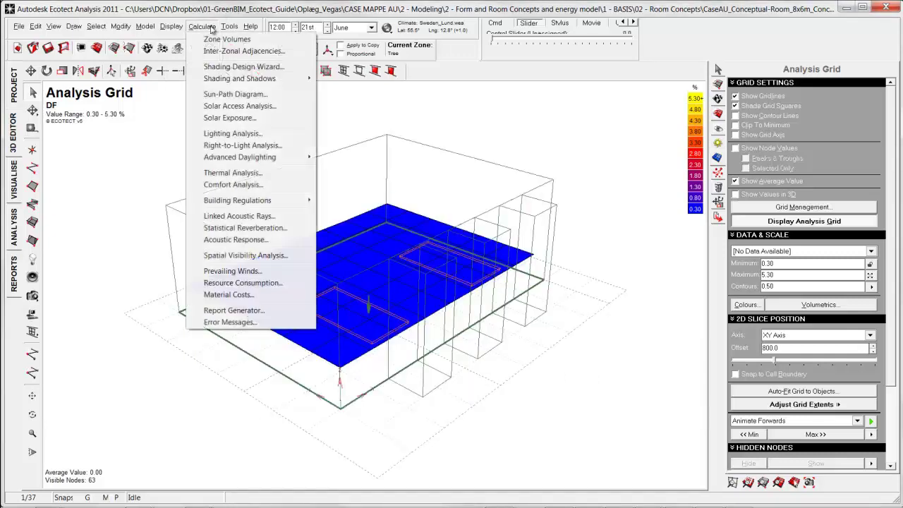
pyautogui.click(252, 137)
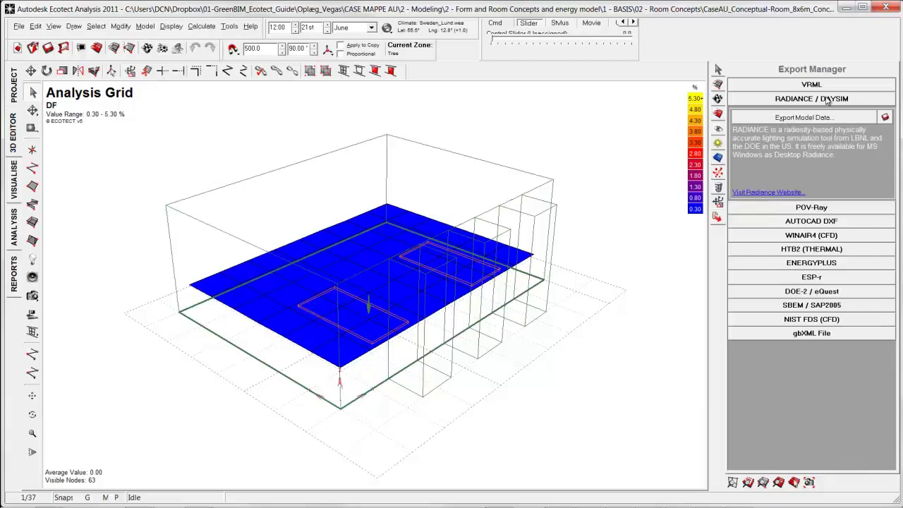
pyautogui.click(823, 120)
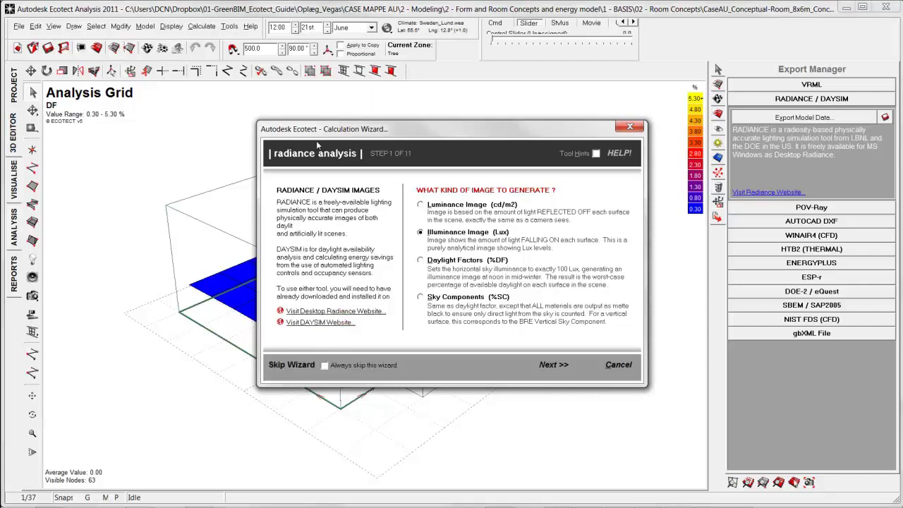
pyautogui.click(292, 366)
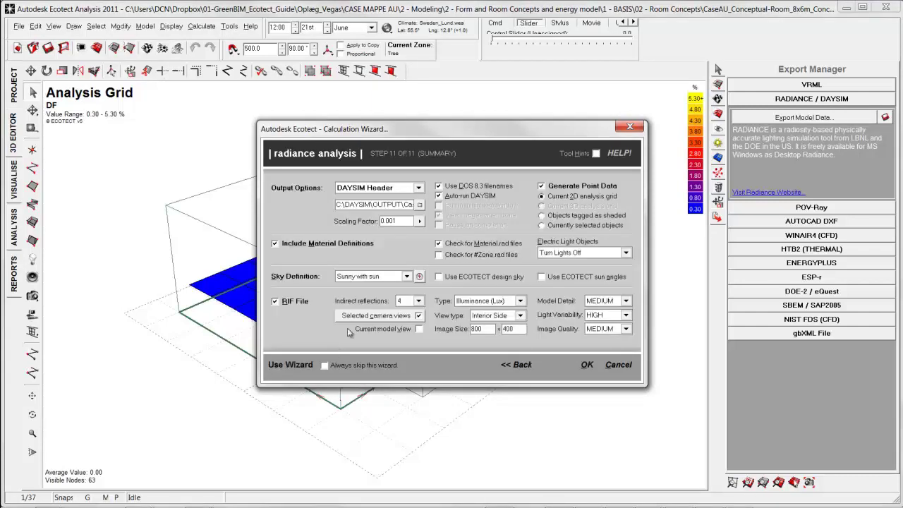
pyautogui.click(419, 204)
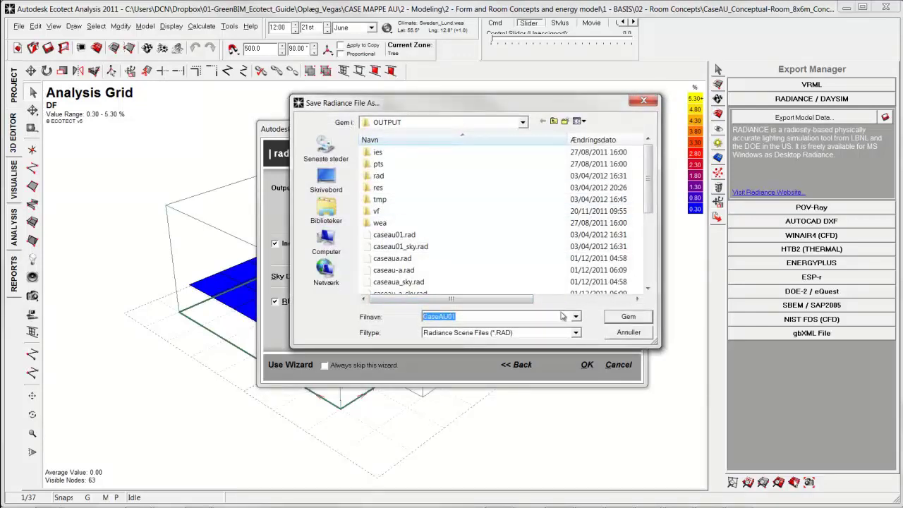
# - Save the Radiance scene file as CaseAU01 in C:\DAYSIM\OUTPUT
pyautogui.click(523, 122)
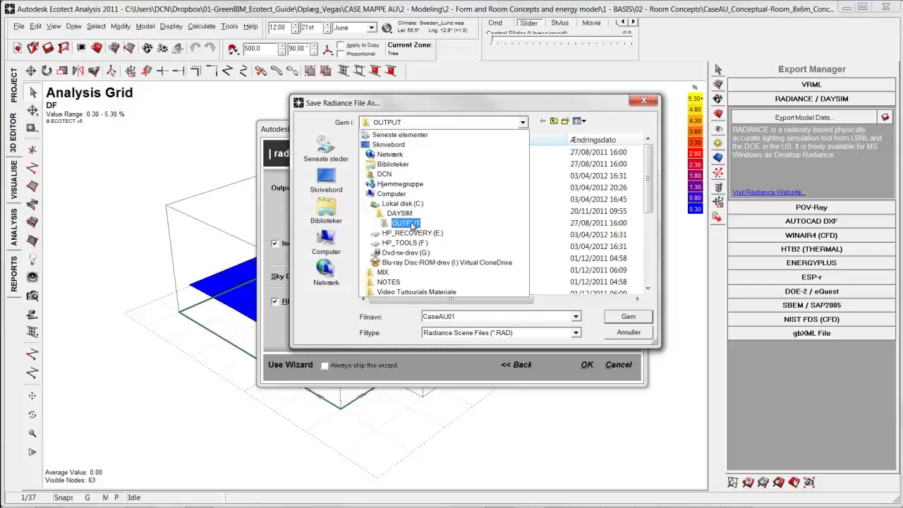
pyautogui.click(413, 225)
pyautogui.doubleClick(454, 316)
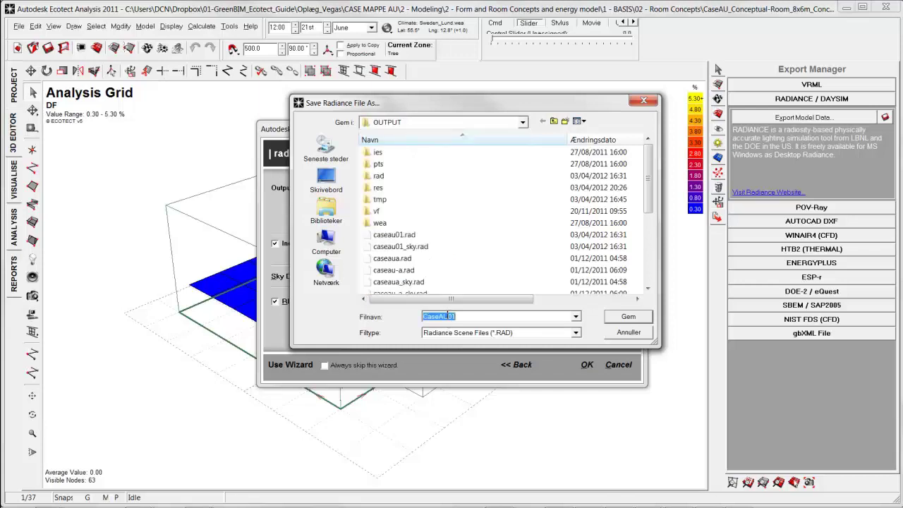
pyautogui.click(454, 316)
pyautogui.click(628, 317)
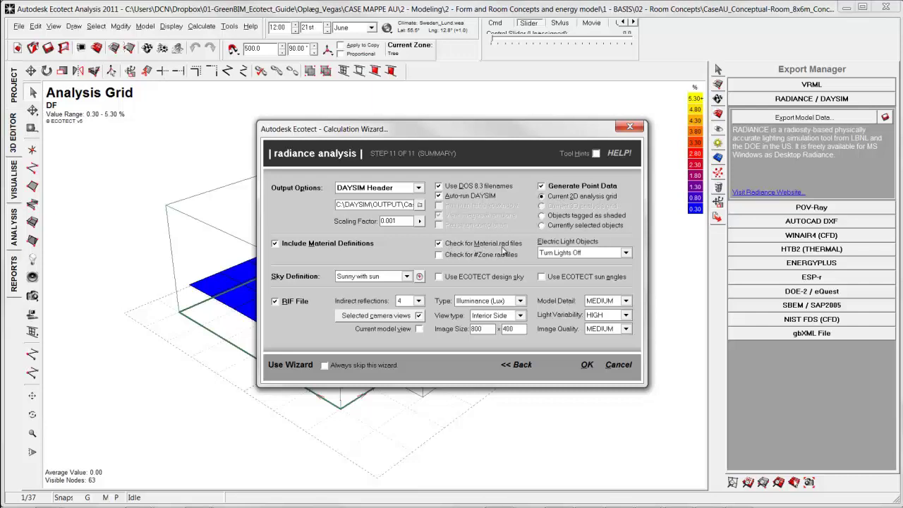
# - Confirm the Calculation Wizard summary to export the model and auto-launch DAYSIM
pyautogui.click(587, 366)
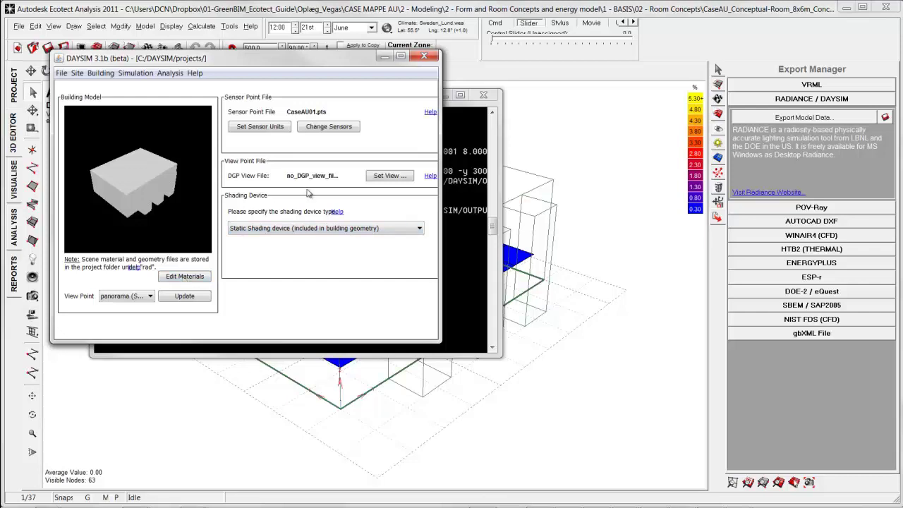
# - Keep the shading setting as Static Shading device included in building geometry
pyautogui.click(290, 228)
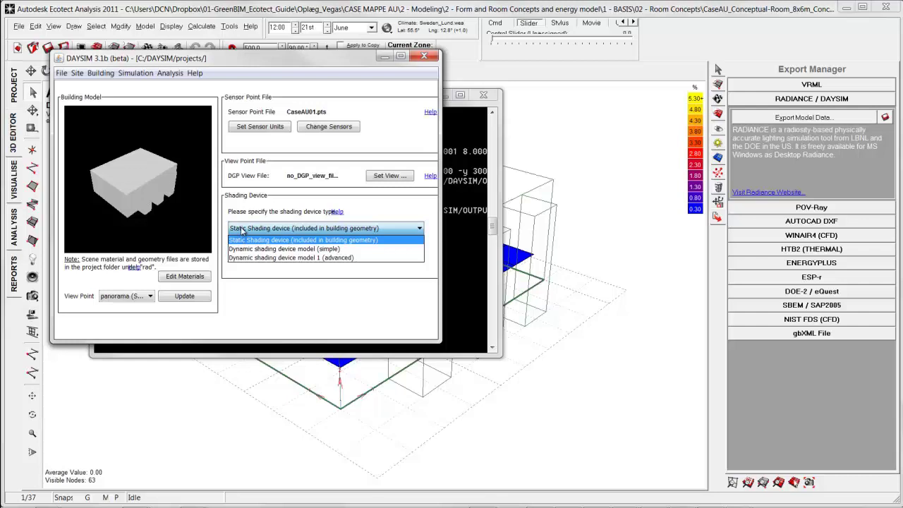
pyautogui.click(301, 233)
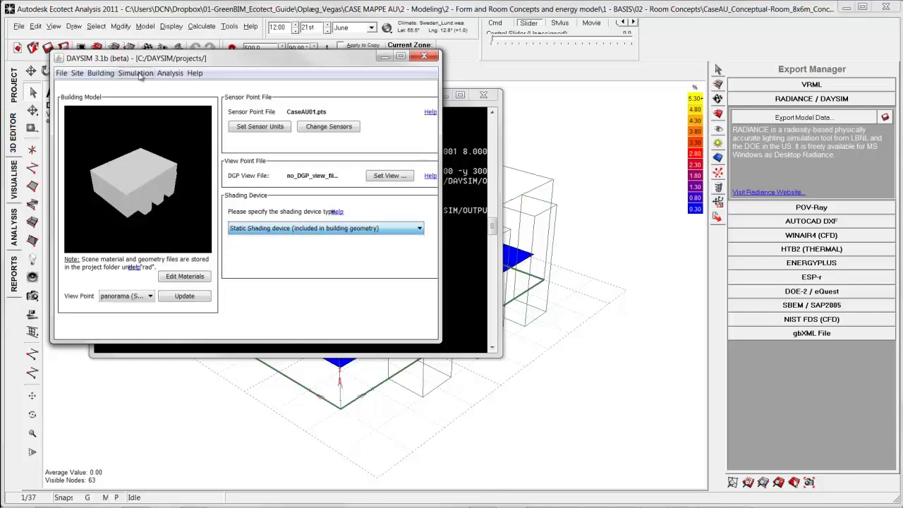
# - Review the default RADIANCE parameters, then set up a simulation run with daylight coefficients and DGP profiles
pyautogui.click(135, 73)
pyautogui.click(132, 84)
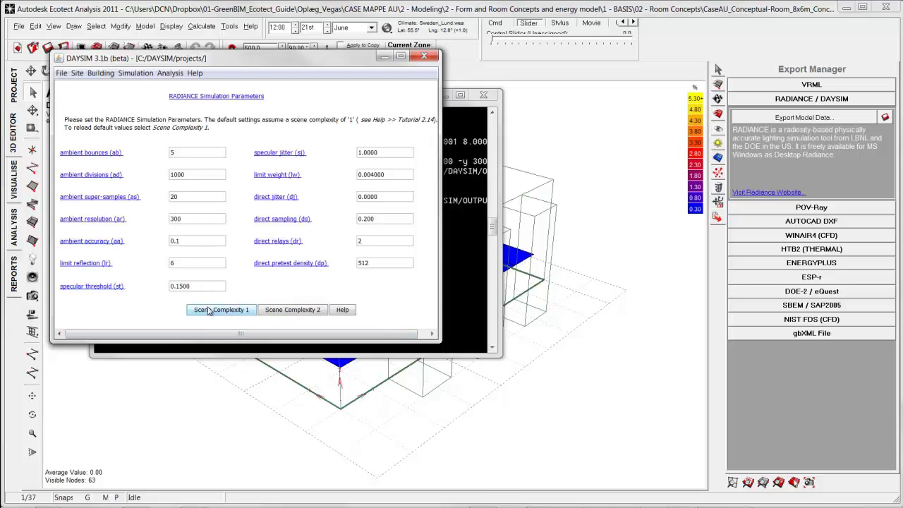
pyautogui.click(135, 73)
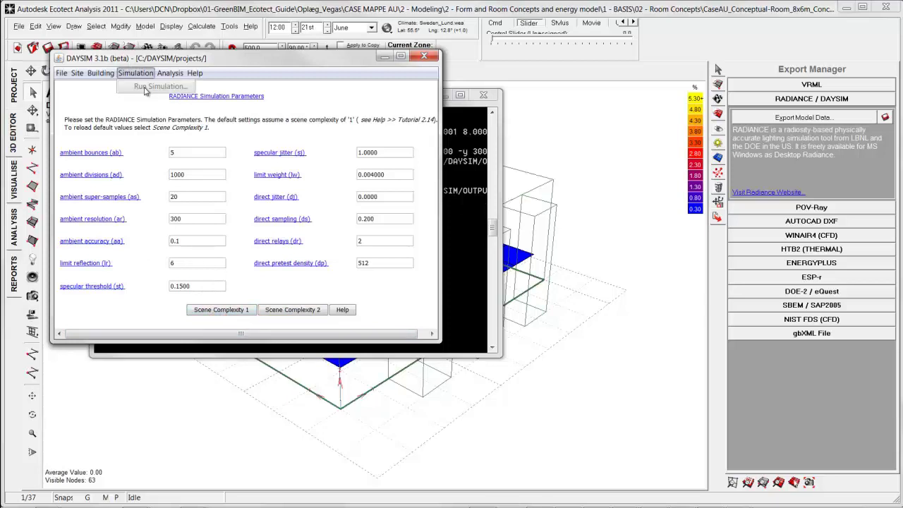
pyautogui.click(147, 87)
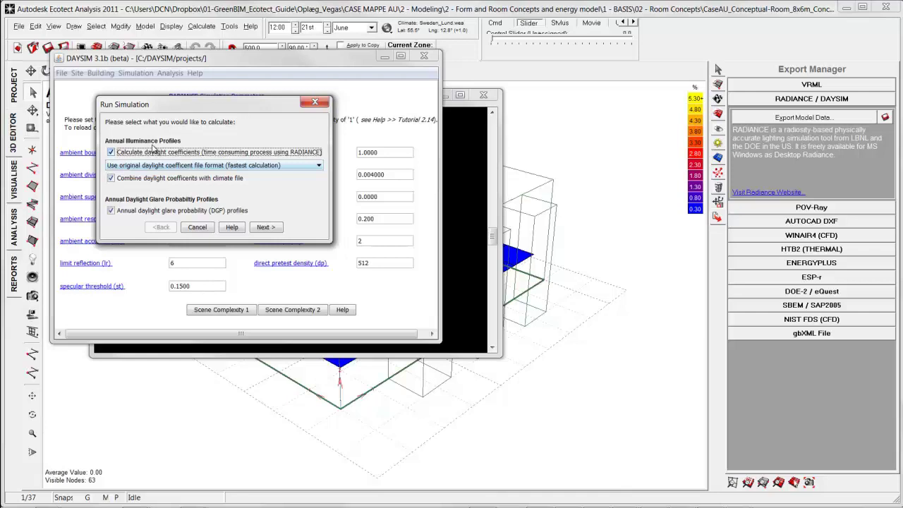
# - Run the daylight coefficient simulation within the DAYSIM GUI
pyautogui.click(271, 228)
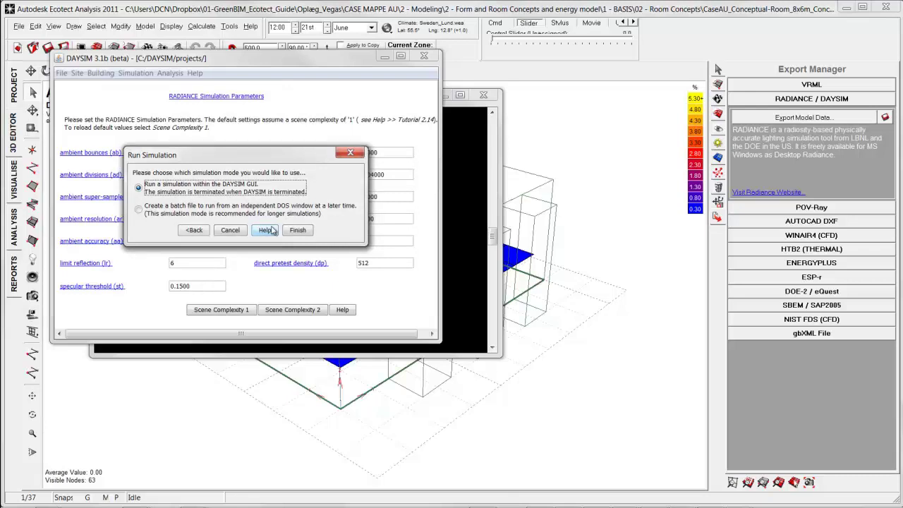
pyautogui.click(298, 229)
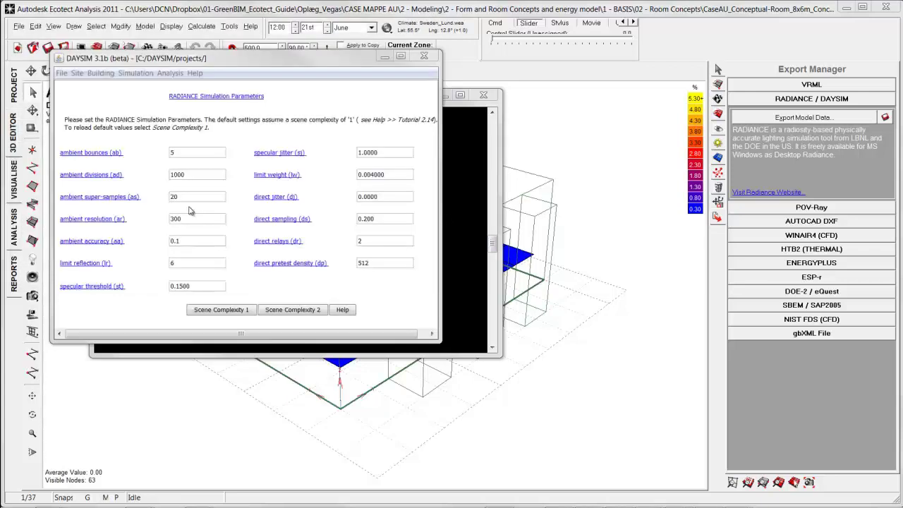
pyautogui.click(150, 86)
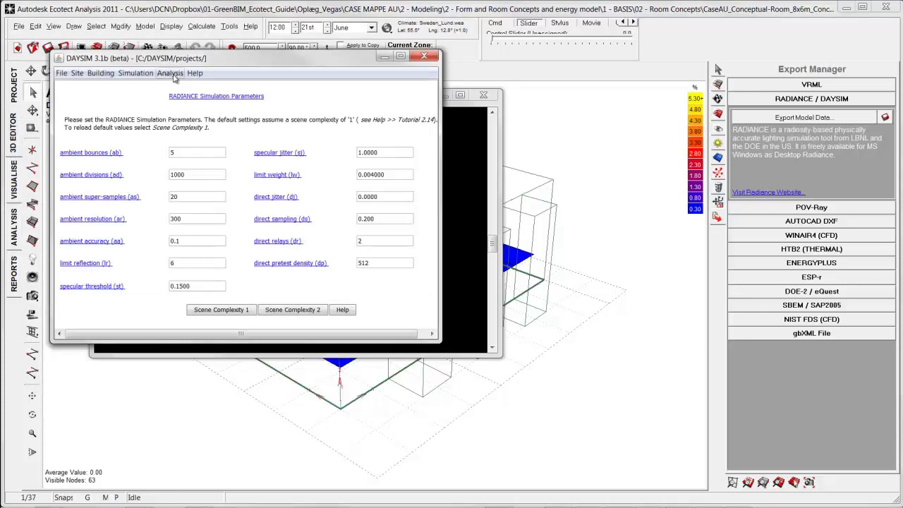
# - Open the daylighting analysis page with 08.00–17.00 office occupancy and 500 lux minimum
pyautogui.click(172, 74)
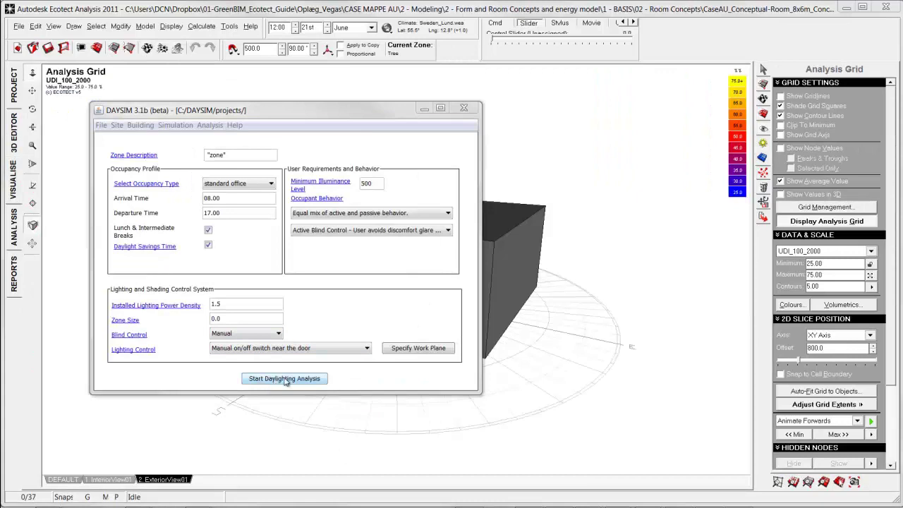
# - Review the Specify Work Plane sensor table to see which points are work-plane sensors
pyautogui.click(418, 349)
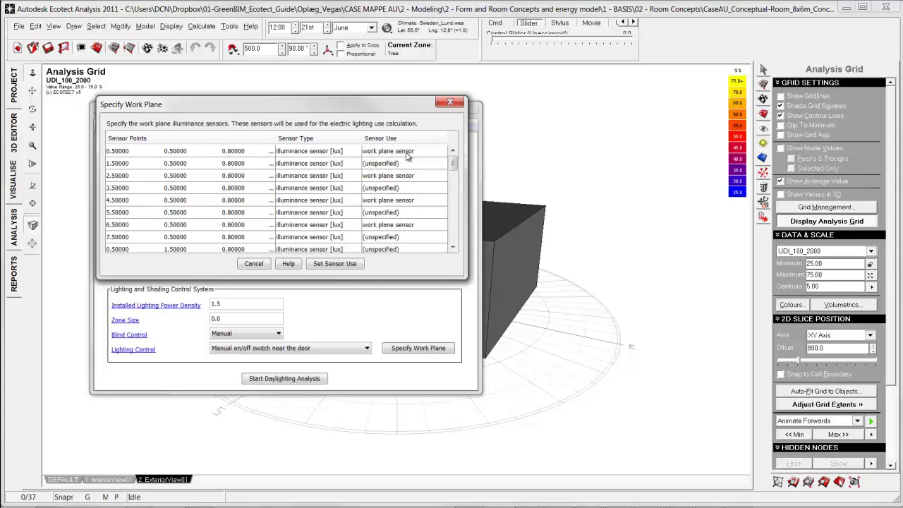
pyautogui.moveTo(454, 163); pyautogui.dragTo(454, 190)
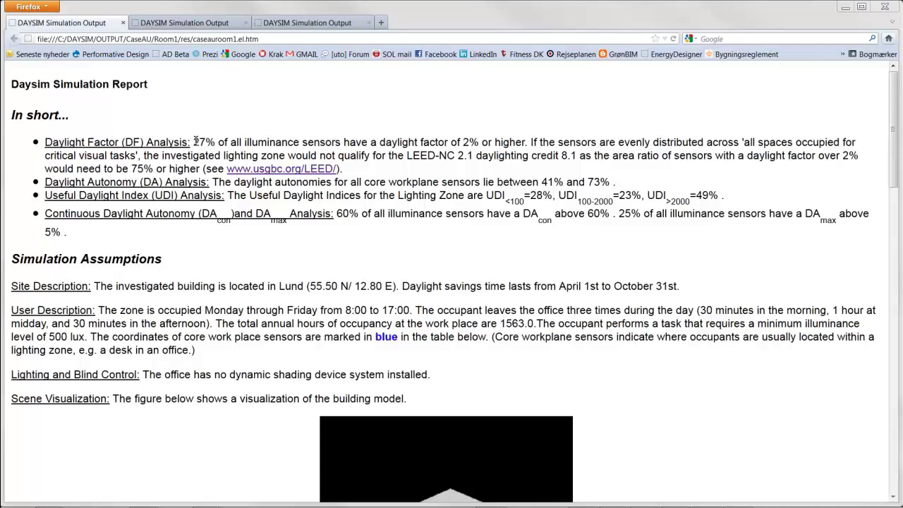
# - Highlight Room1's 27% daylight factor result, 'sensors' and the Daylight Autonomy (DA) Analysis heading
pyautogui.moveTo(194, 141); pyautogui.dragTo(216, 142)
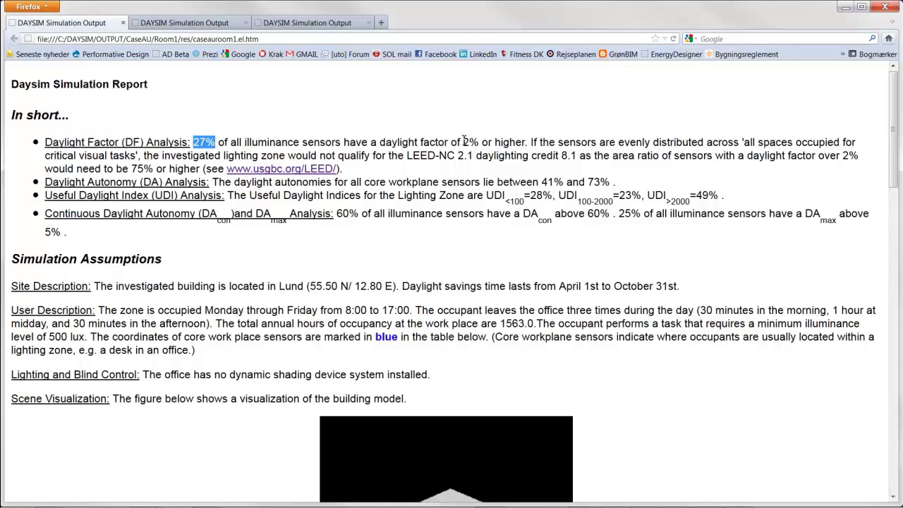
pyautogui.moveTo(303, 142); pyautogui.dragTo(342, 142)
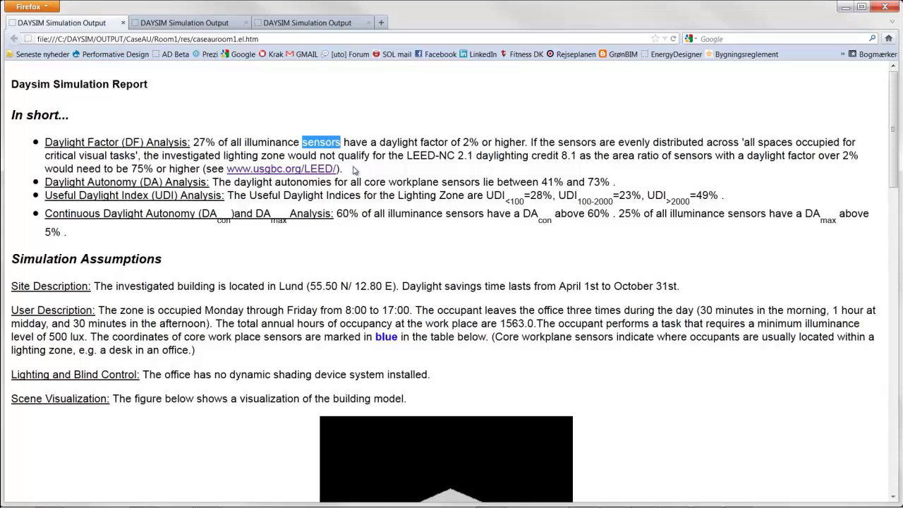
pyautogui.moveTo(46, 182); pyautogui.dragTo(212, 182)
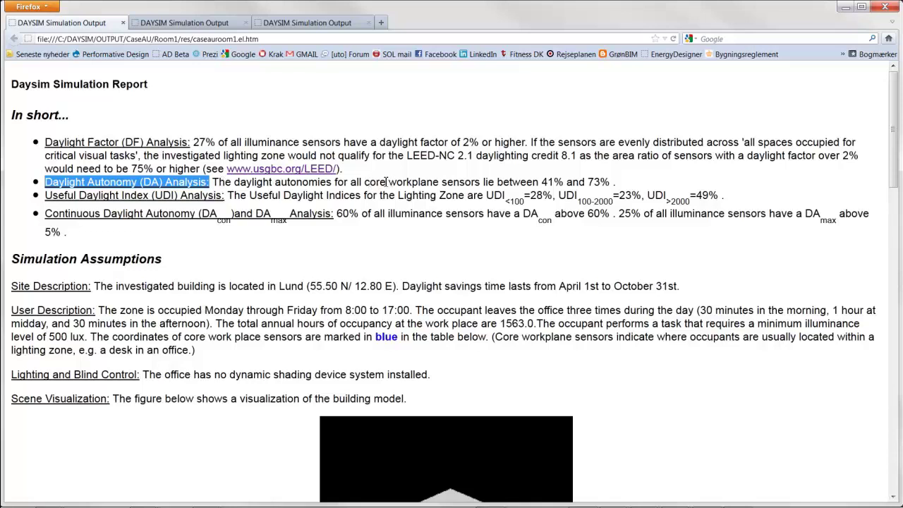
# - Highlight Room1's Useful Daylight Index results: 28% UDI<100, the 100-2000 range, UDI>2000, and Continuous Daylight Autonomy
pyautogui.moveTo(386, 182); pyautogui.dragTo(480, 183)
pyautogui.click(48, 196)
pyautogui.moveTo(48, 195); pyautogui.dragTo(224, 196)
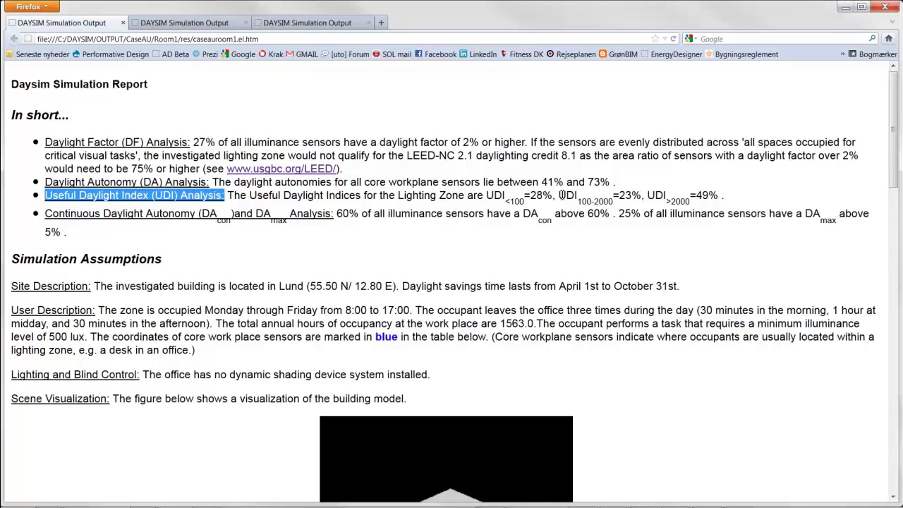
pyautogui.moveTo(578, 201); pyautogui.dragTo(616, 201)
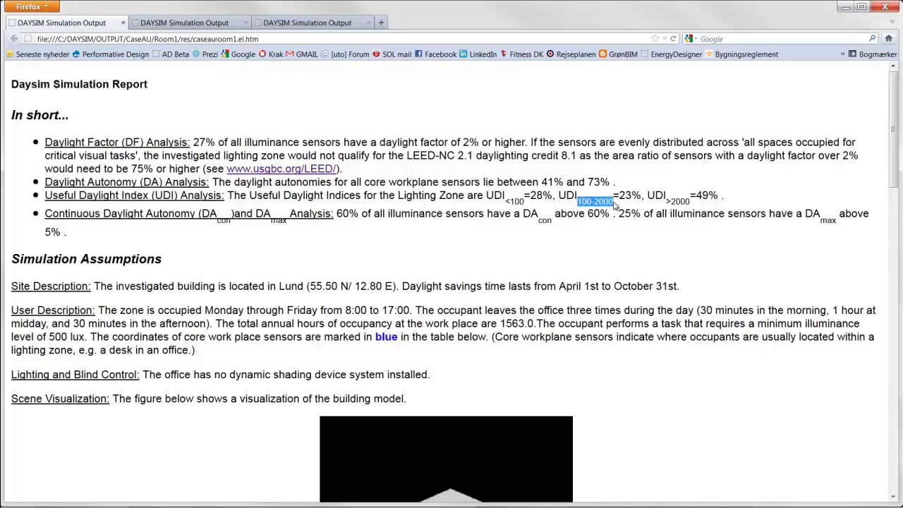
pyautogui.moveTo(531, 196); pyautogui.dragTo(554, 195)
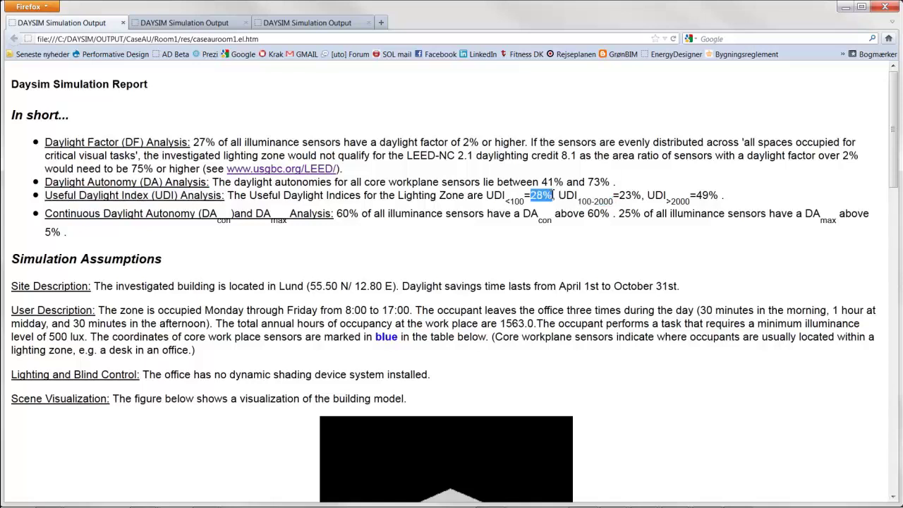
pyautogui.moveTo(648, 195); pyautogui.dragTo(691, 197)
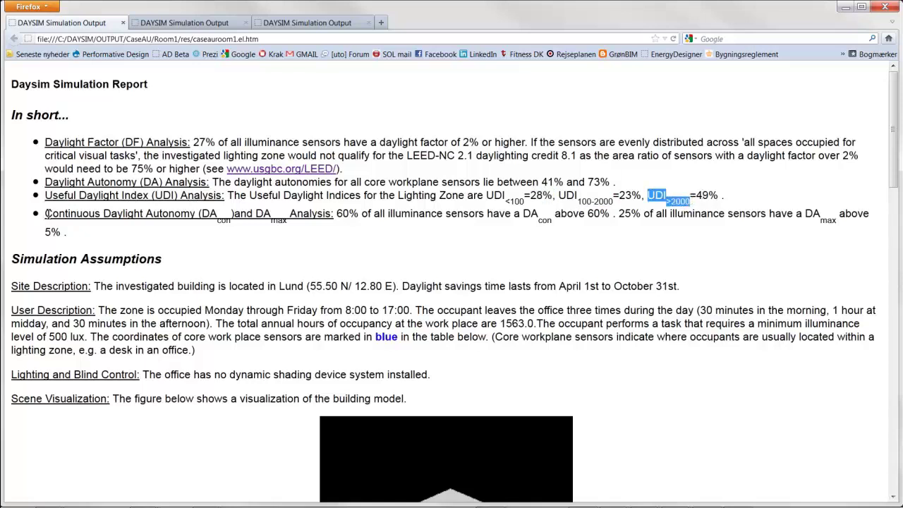
pyautogui.moveTo(45, 214); pyautogui.dragTo(332, 212)
# - Scroll down and highlight the 8:00 to 17:00 occupancy hours in the user description
pyautogui.scroll(-3, 70, 198)
pyautogui.click(14, 129)
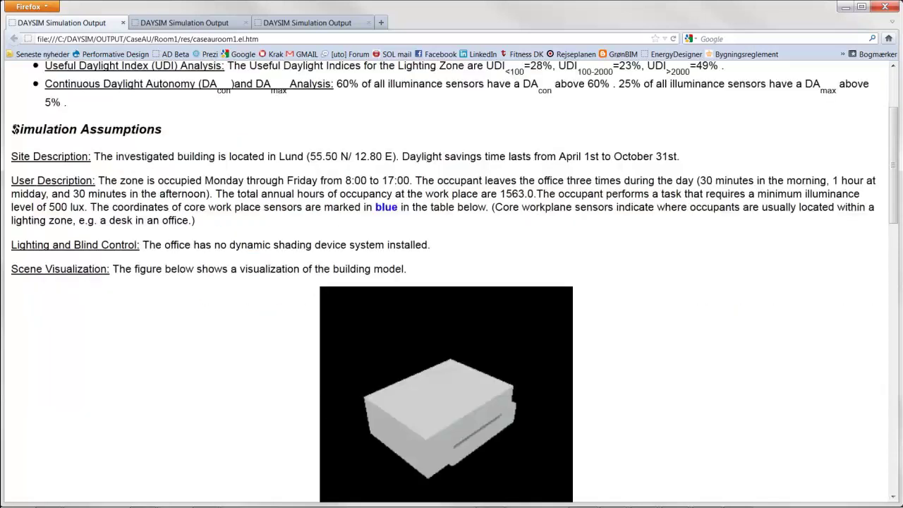
pyautogui.scroll(-1, 14, 129)
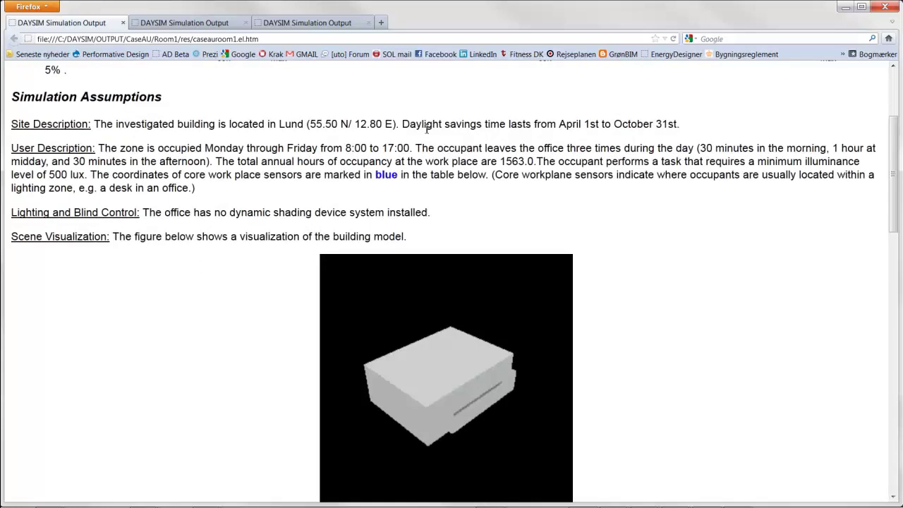
pyautogui.moveTo(346, 148); pyautogui.dragTo(410, 149)
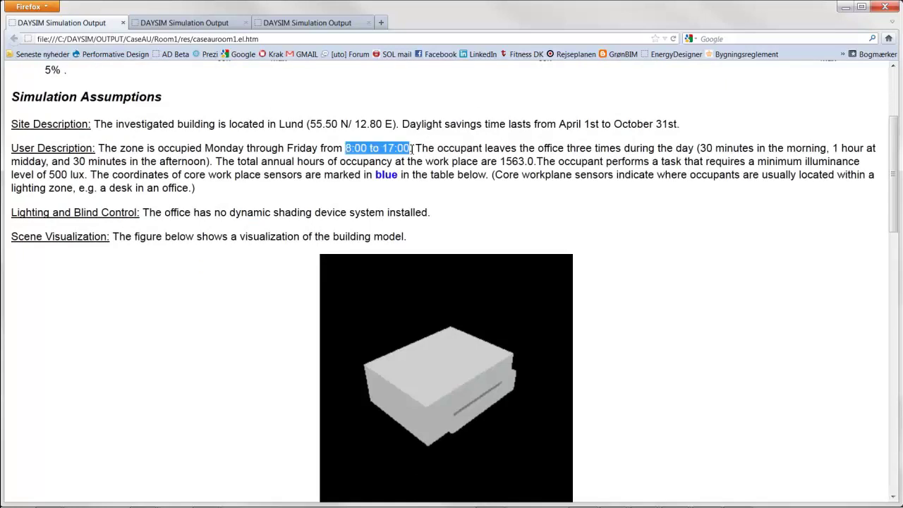
# - Review the per-sensor results table and highlight the note that daylight factors over 2% are green
pyautogui.scroll(-10, 459, 177)
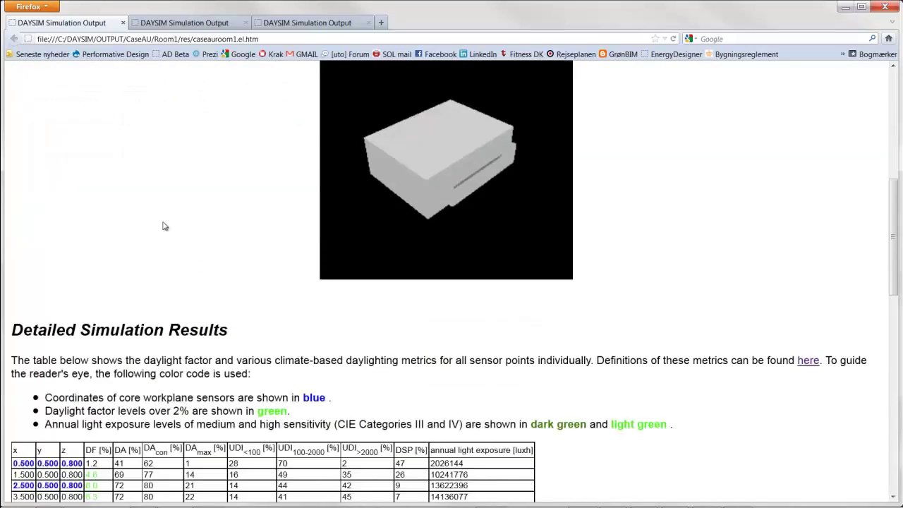
pyautogui.scroll(-1, 174, 220)
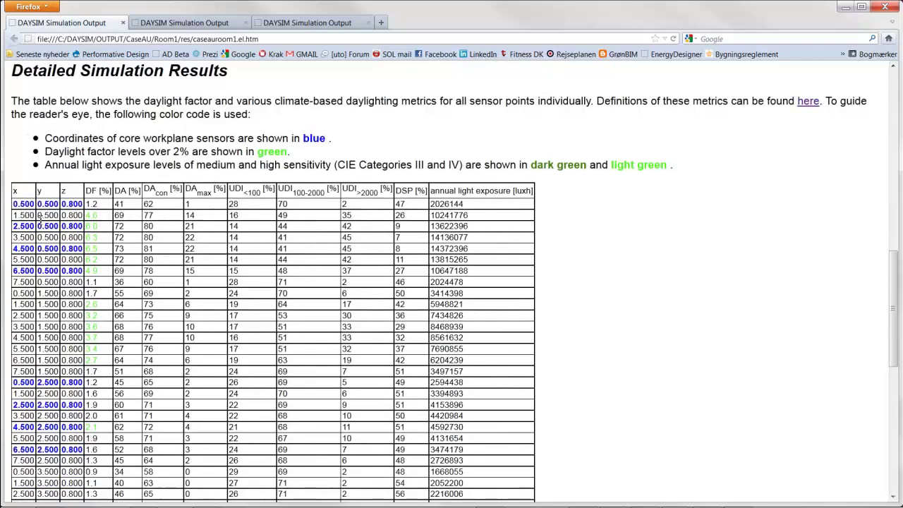
pyautogui.moveTo(15, 204); pyautogui.dragTo(488, 228)
pyautogui.click(85, 203)
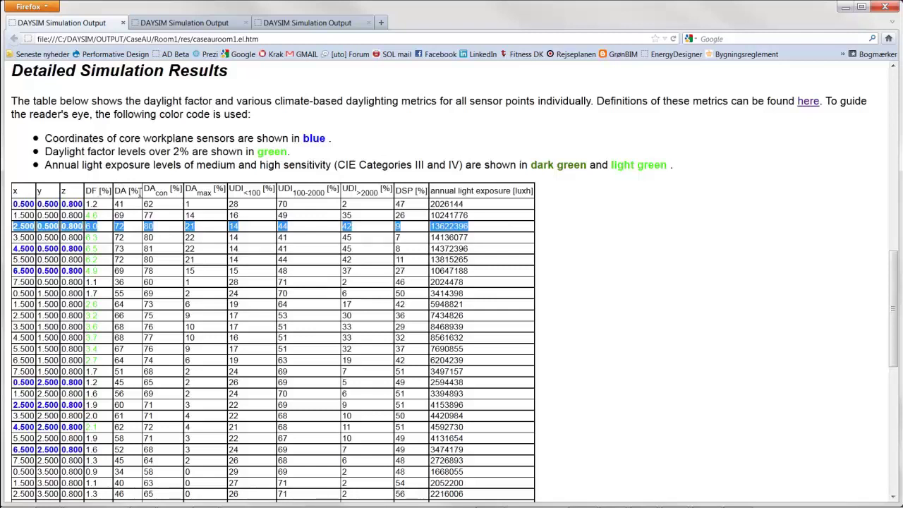
pyautogui.moveTo(44, 152); pyautogui.dragTo(287, 153)
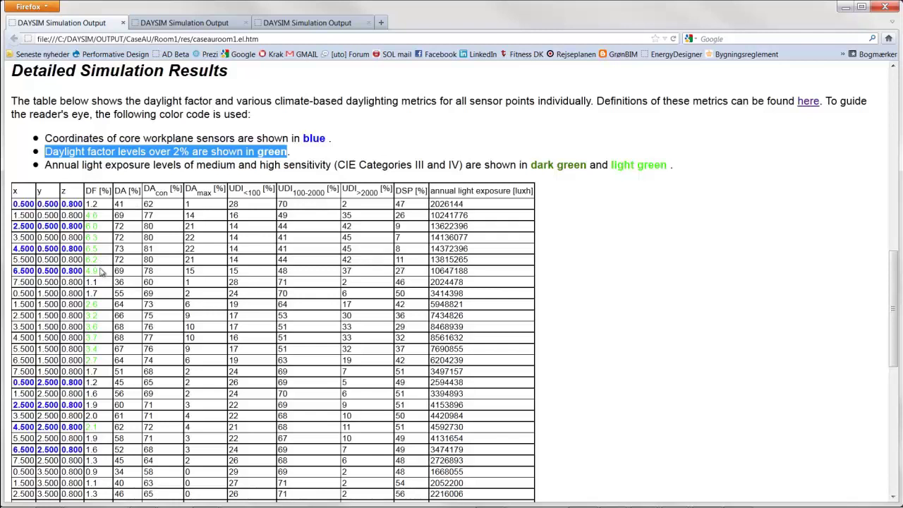
# - Scroll through the rest of Room1's report, then jump back to the top
pyautogui.scroll(-5, 103, 271)
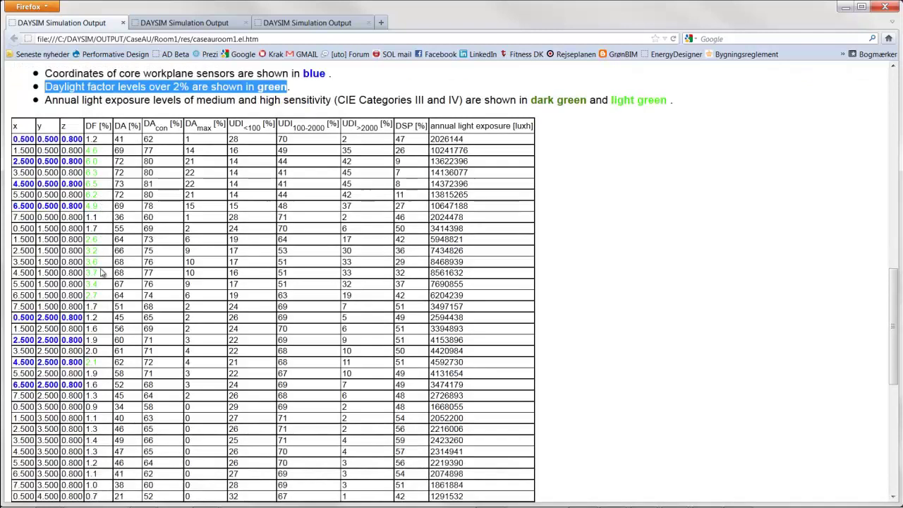
pyautogui.scroll(-5, 102, 272)
pyautogui.scroll(6, 103, 272)
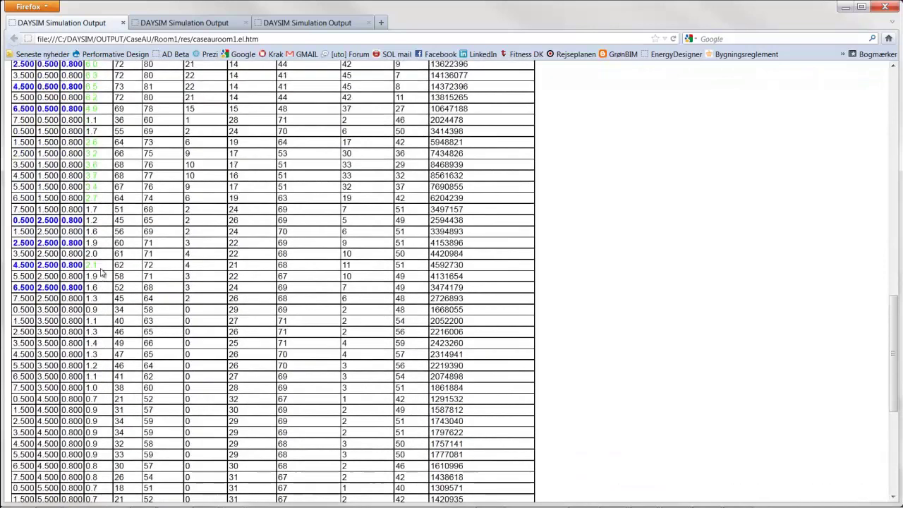
pyautogui.scroll(4, 103, 272)
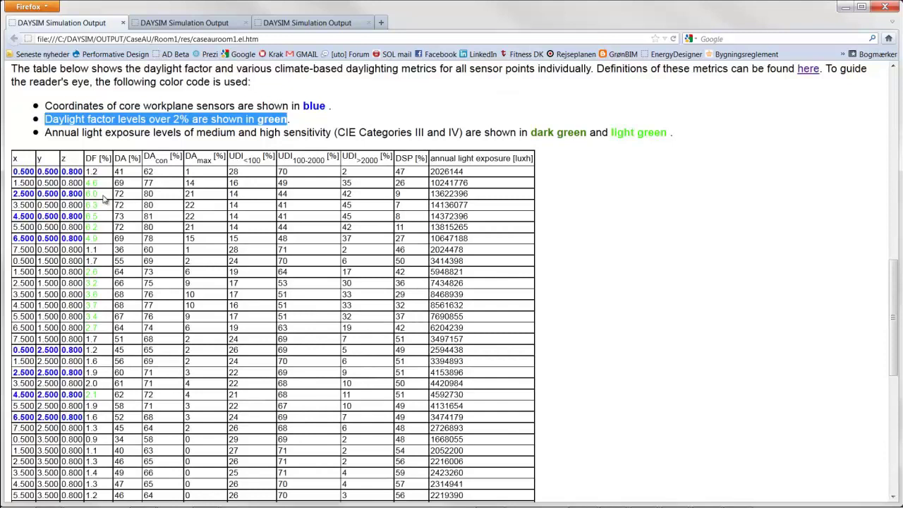
pyautogui.scroll(-10, 105, 212)
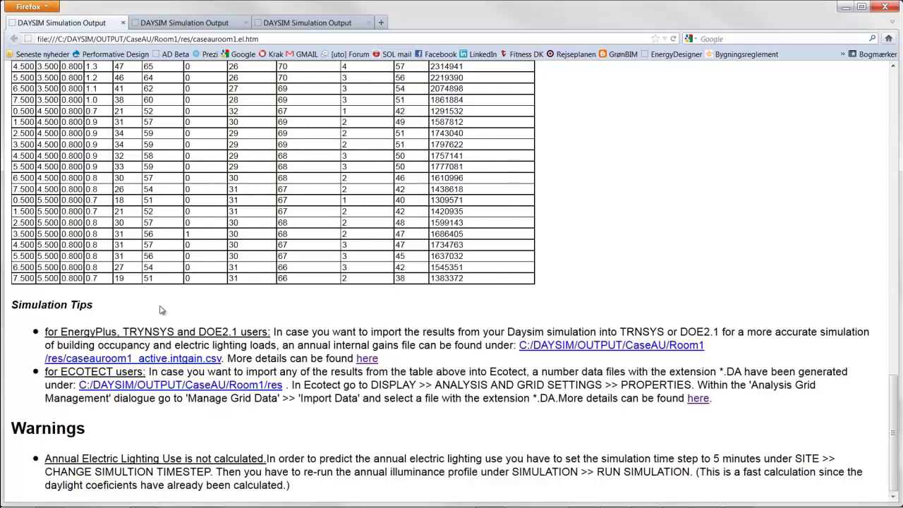
pyautogui.press('Home')
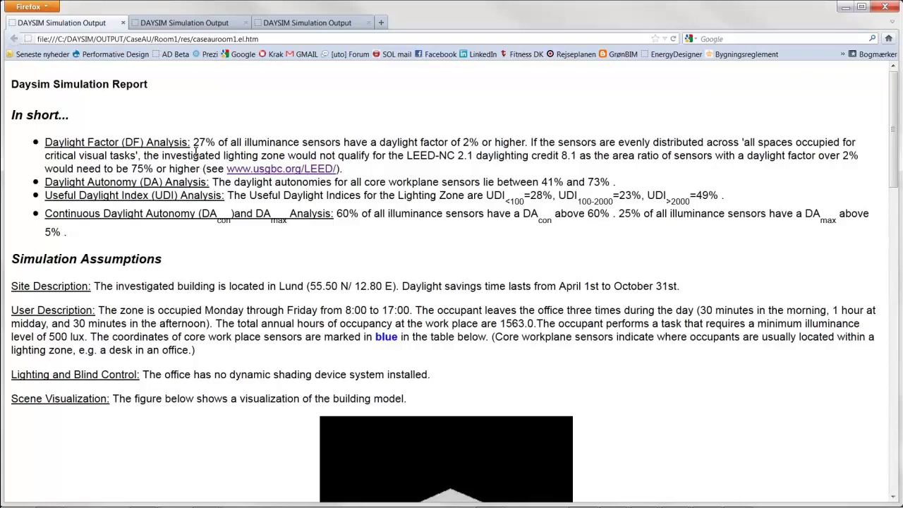
# - Compare daylight factors: highlight 27% in the Room1 report and 17% in the Room2 report
pyautogui.doubleClick(201, 142)
pyautogui.click(175, 28)
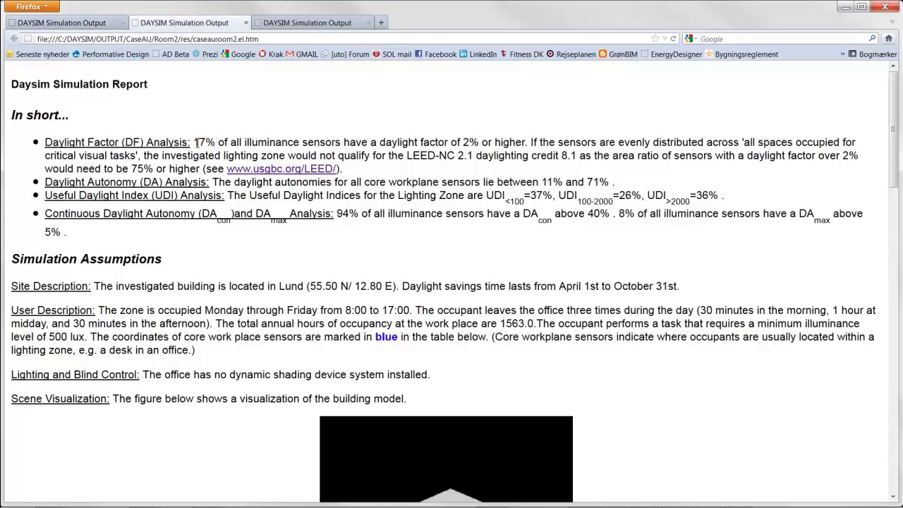
pyautogui.moveTo(195, 142); pyautogui.dragTo(216, 142)
pyautogui.click(303, 24)
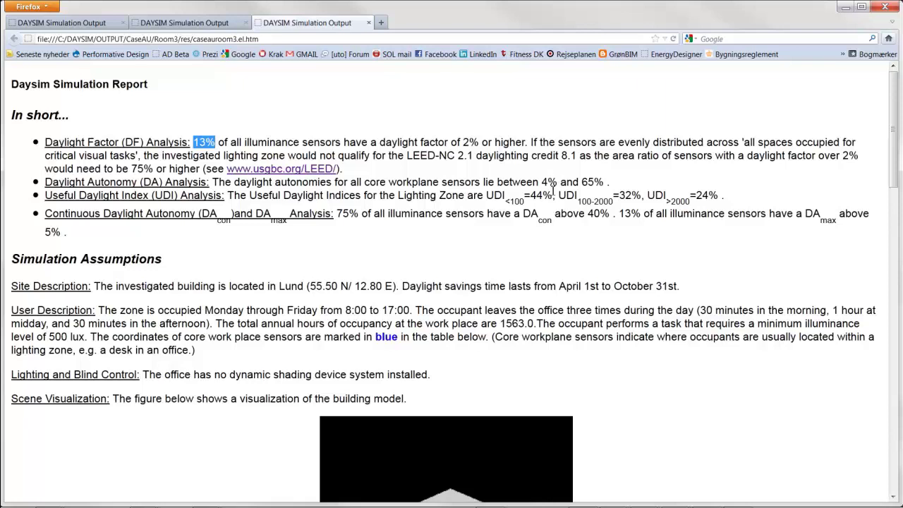
# - Compare UDI100-2000 values across reports: Room3 32%, Room2 26%, Room1 23%
pyautogui.moveTo(560, 197); pyautogui.dragTo(644, 196)
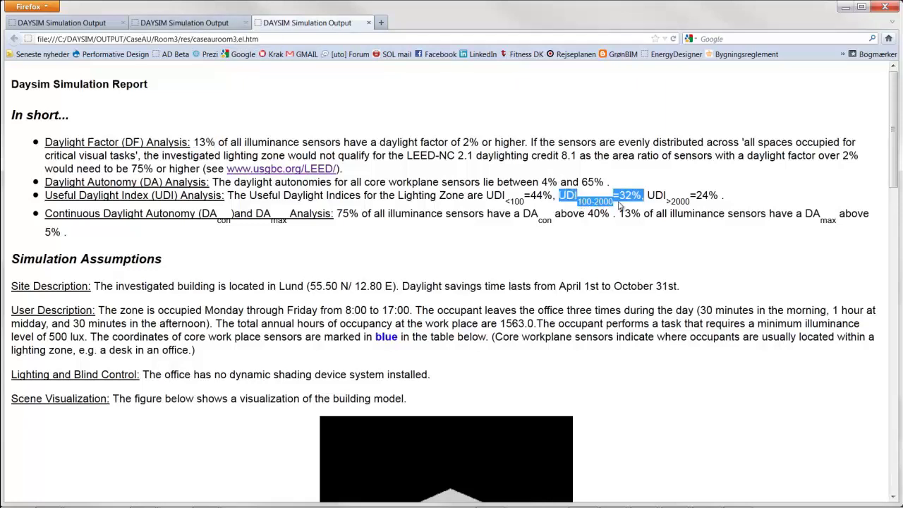
pyautogui.click(180, 22)
pyautogui.moveTo(561, 197); pyautogui.dragTo(642, 197)
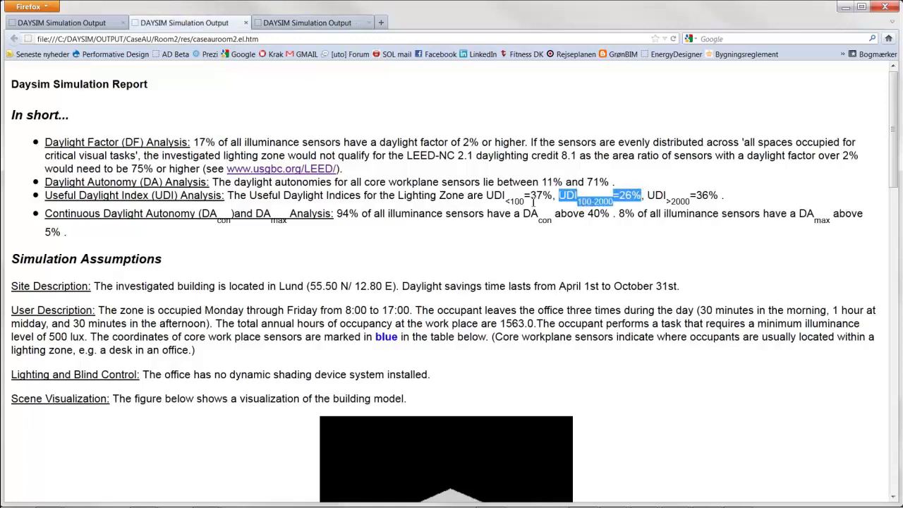
pyautogui.click(85, 23)
pyautogui.moveTo(561, 197); pyautogui.dragTo(635, 200)
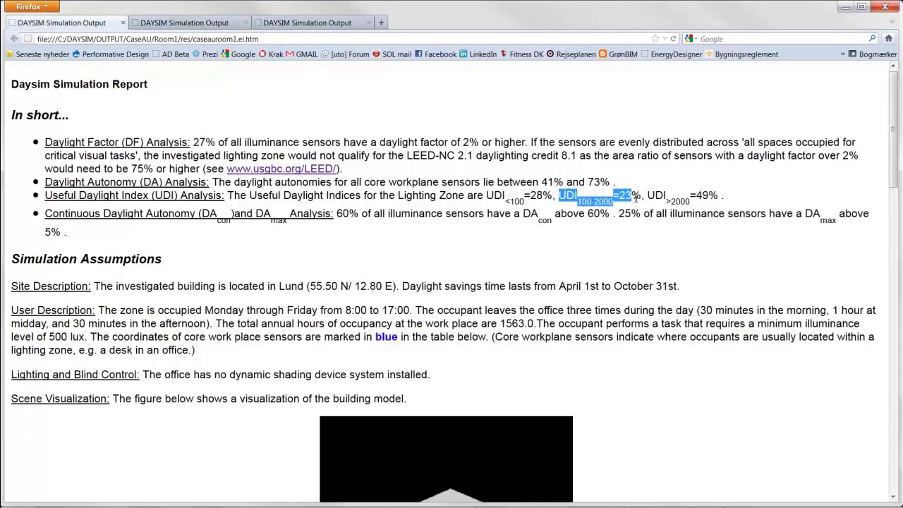
pyautogui.scroll(-5, 514, 369)
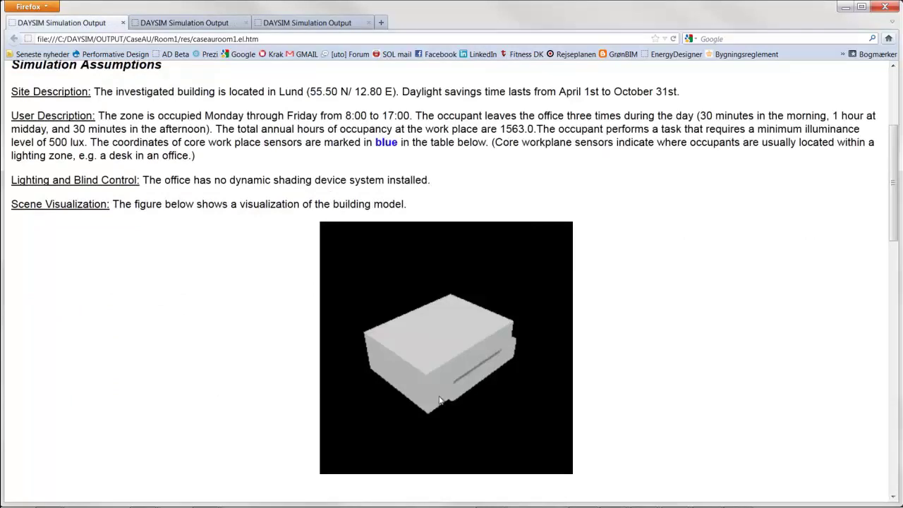
# - Return to the Room3 report and scroll through its results
pyautogui.click(307, 23)
pyautogui.scroll(-2, 541, 251)
pyautogui.scroll(-3, 542, 254)
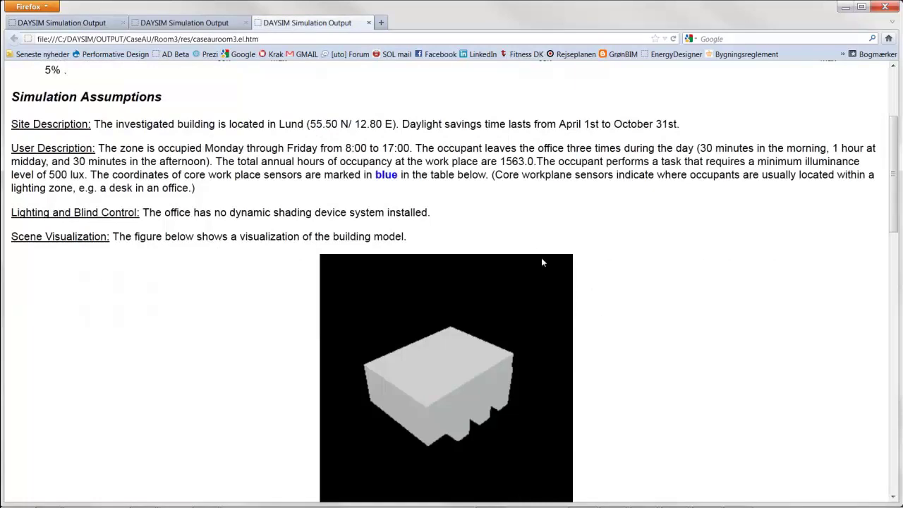
pyautogui.scroll(1, 542, 257)
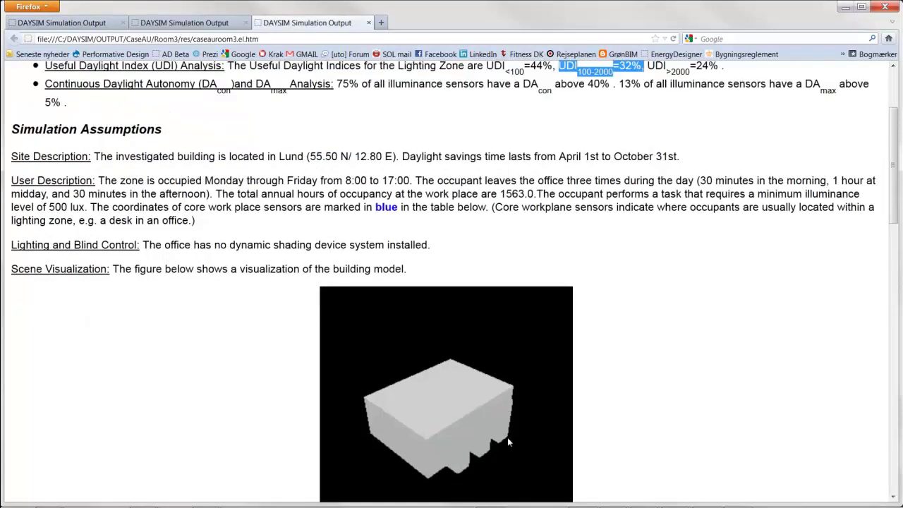
pyautogui.scroll(1, 544, 267)
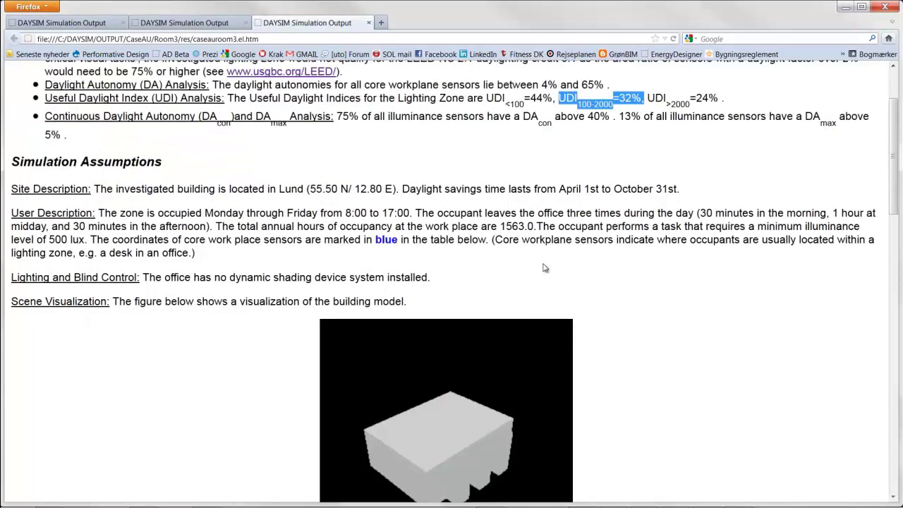